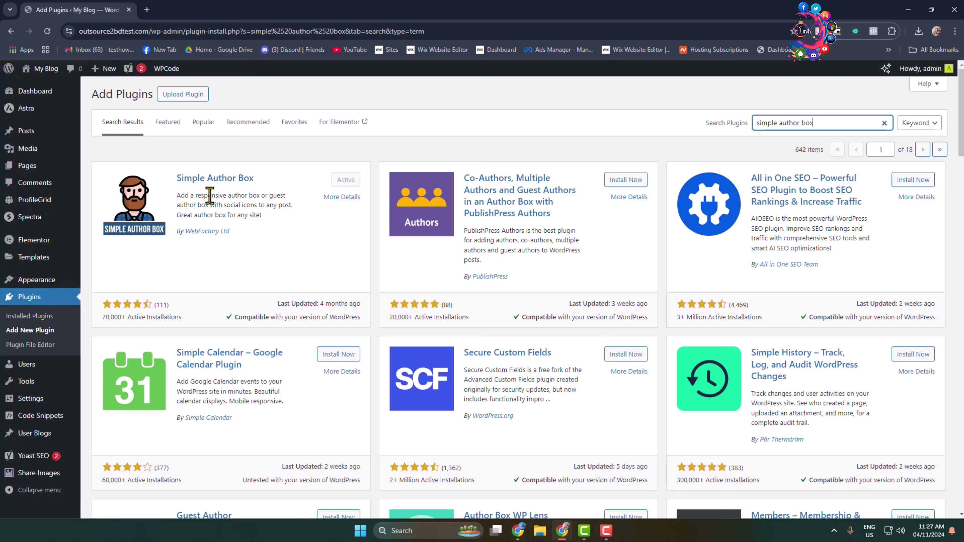
Open the configuration page of the installed Simple Author Box plugin and dismiss the PRO pricing offer.
left_click(47, 321)
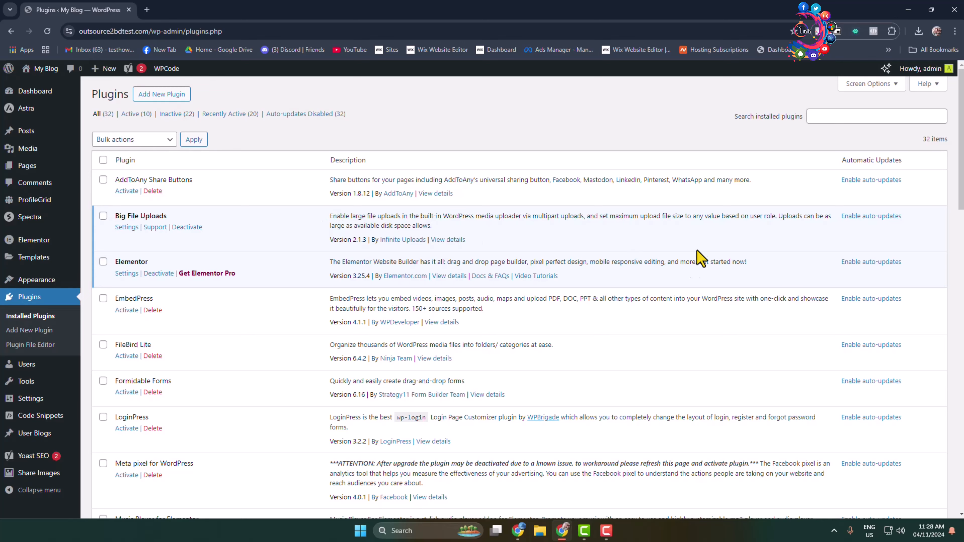
scroll(593, 300, "down", 10)
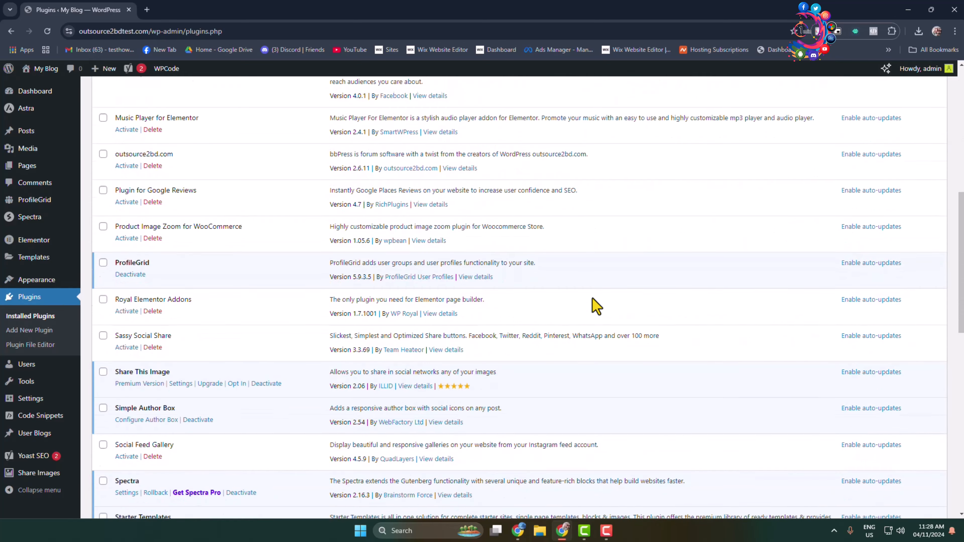
scroll(381, 401, "down", 1)
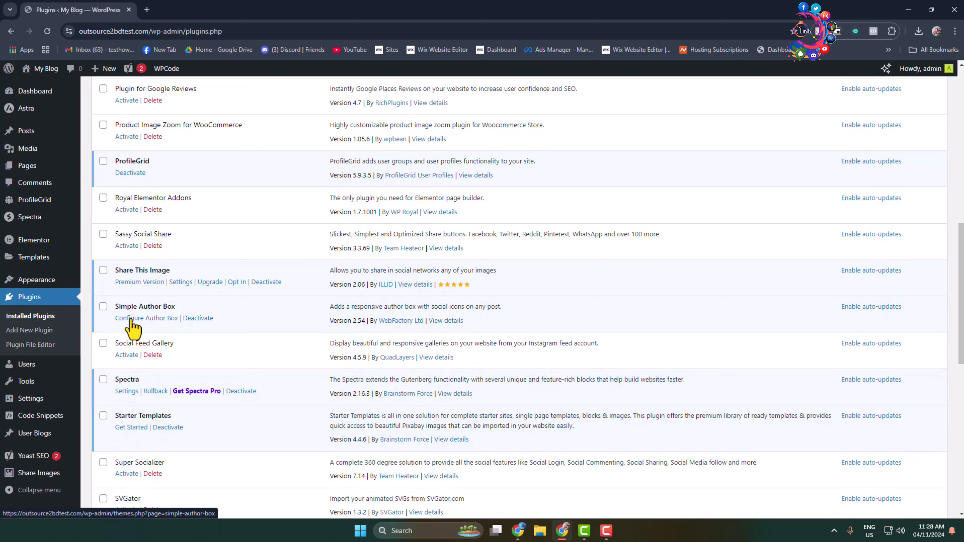
left_click(139, 320)
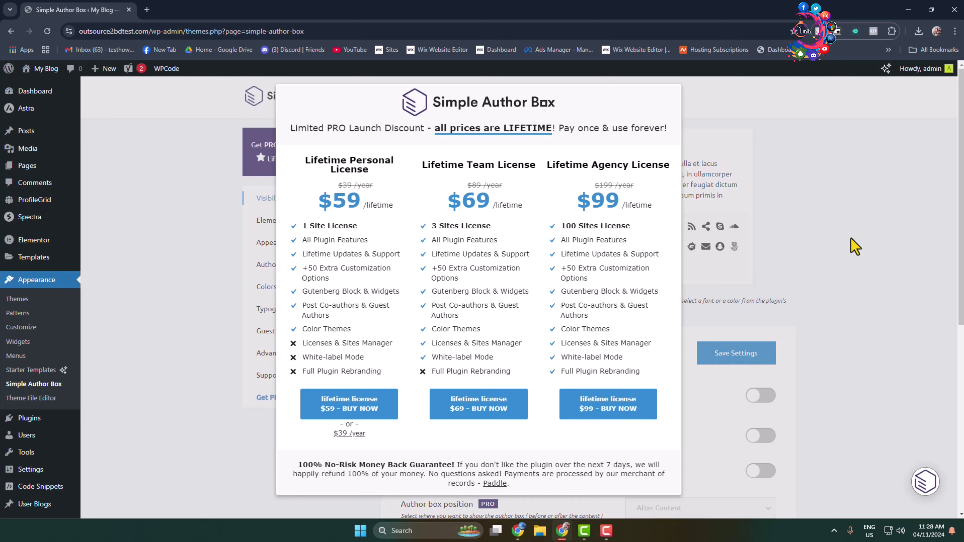
left_click(888, 154)
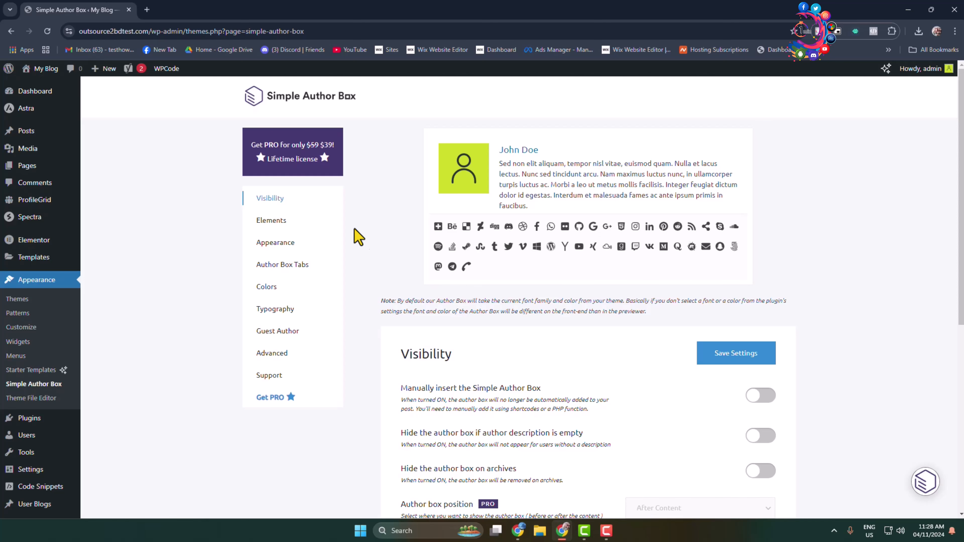
Review the Visibility settings, switching manual insertion on to view its shortcode and off again.
left_click(271, 200)
scroll(448, 294, "down", 4)
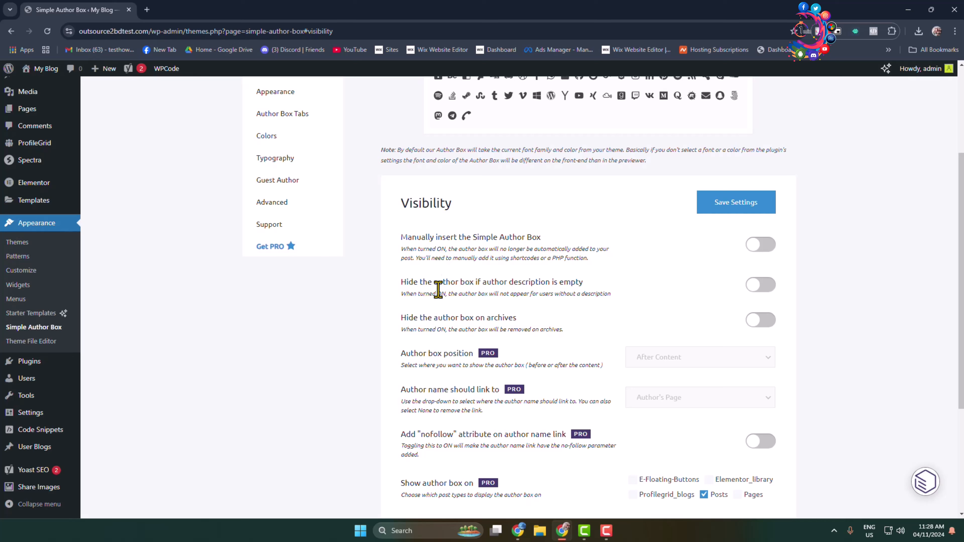
left_click(756, 246)
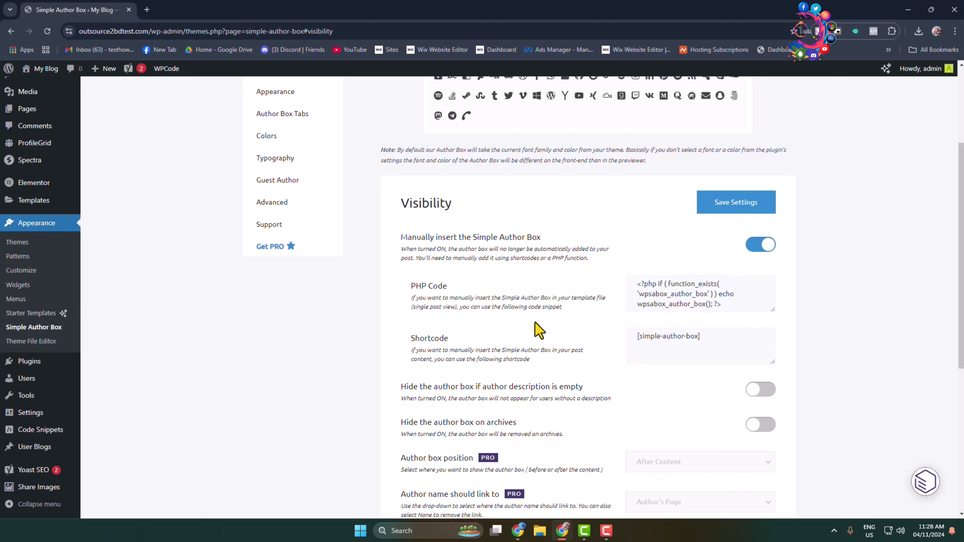
left_click(713, 345)
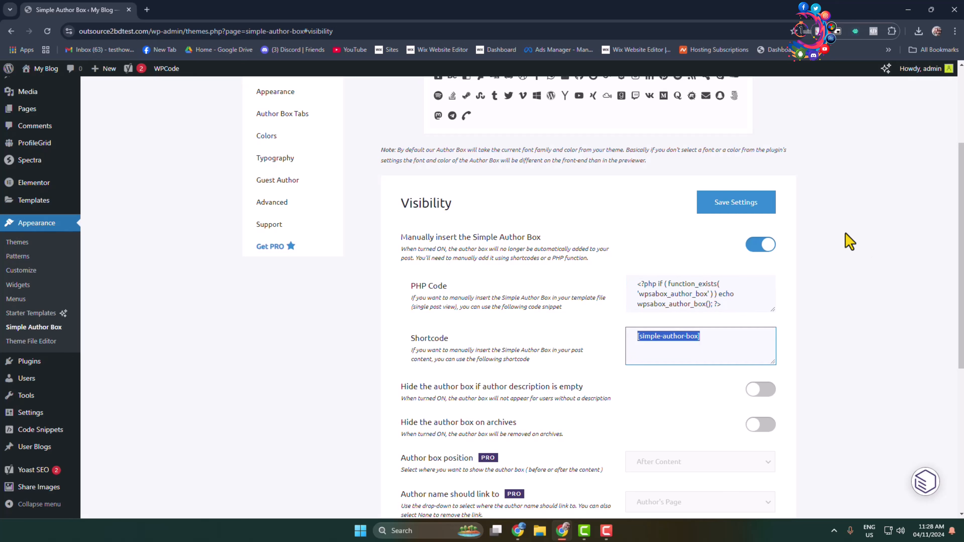
left_click(761, 247)
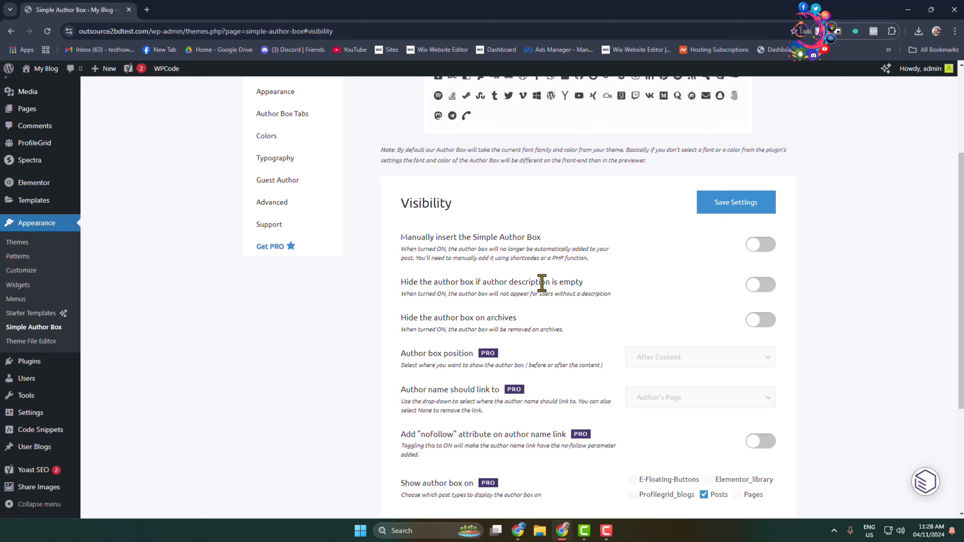
scroll(551, 285, "up", 4)
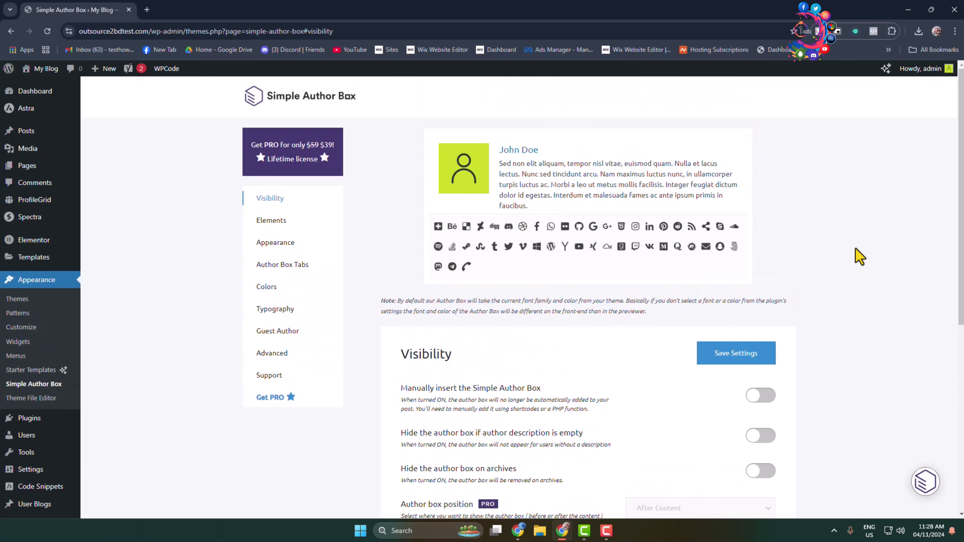
scroll(860, 257, "down", 6)
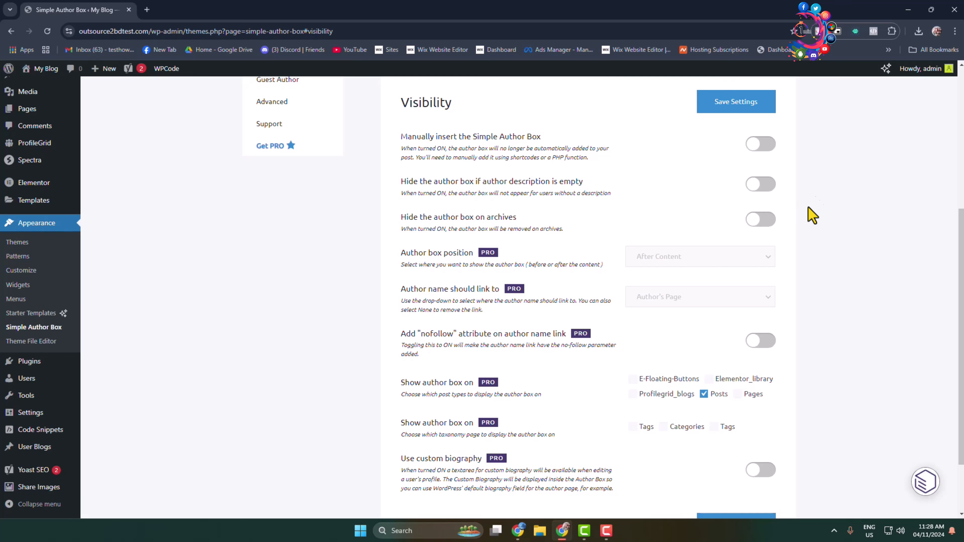
scroll(771, 226, "down", 2)
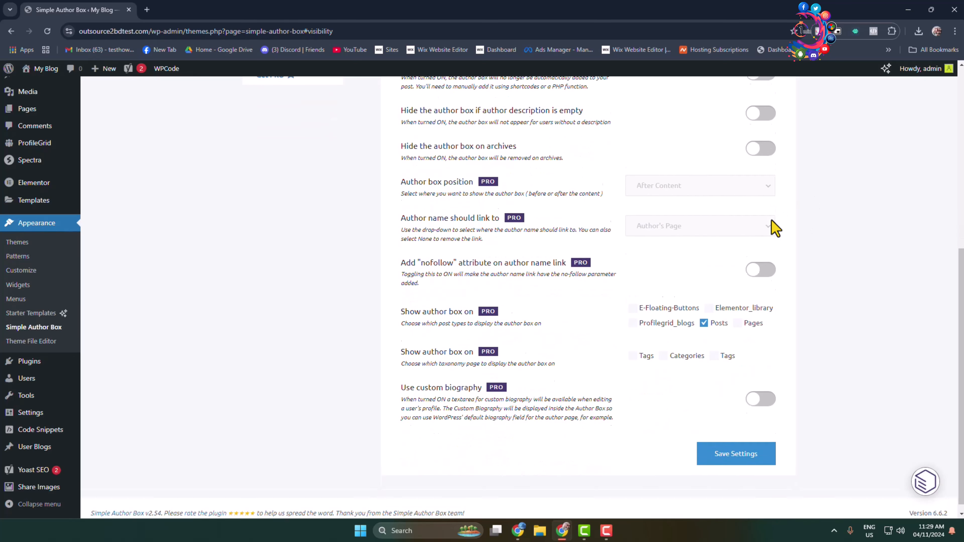
In the Elements settings, enable showing the author email and opening social icon links in a new tab.
scroll(764, 327, "up", 8)
left_click(311, 222)
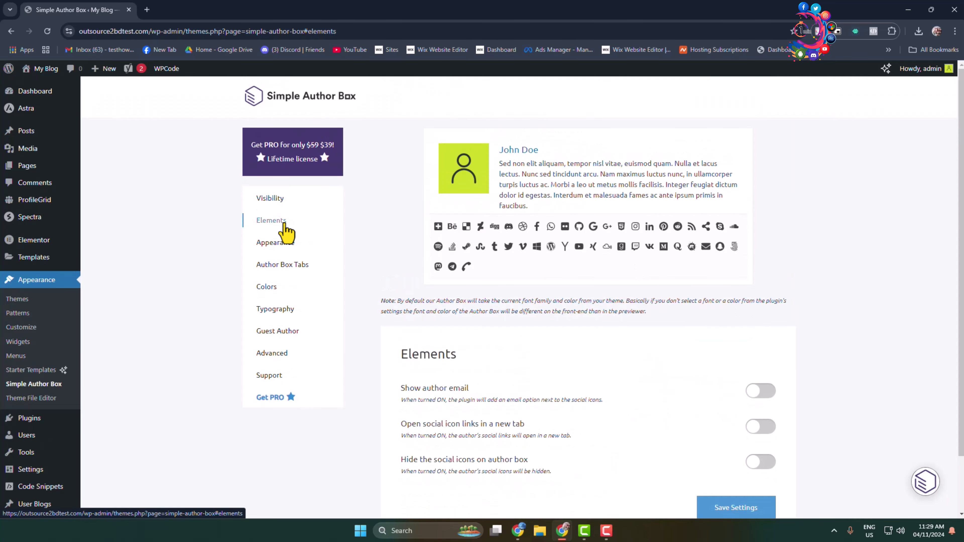
scroll(770, 325, "down", 2)
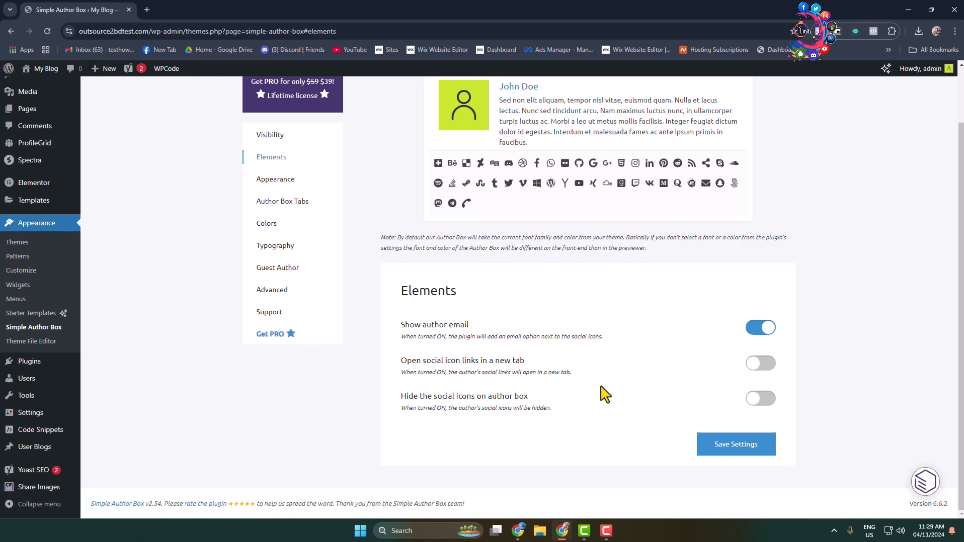
left_click(761, 364)
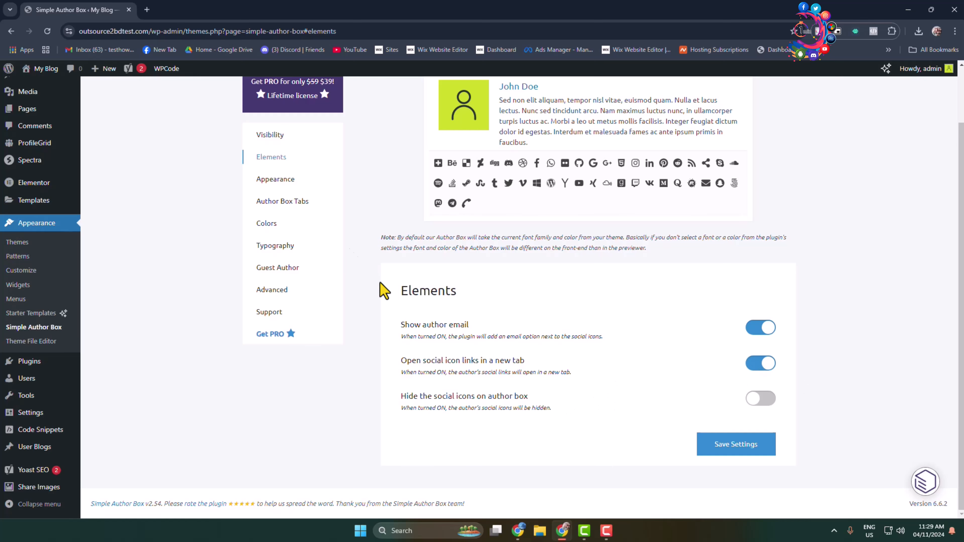
Examine the available options in the Appearance and Author Box Tabs settings.
scroll(383, 289, "up", 2)
left_click(277, 251)
scroll(771, 390, "down", 5)
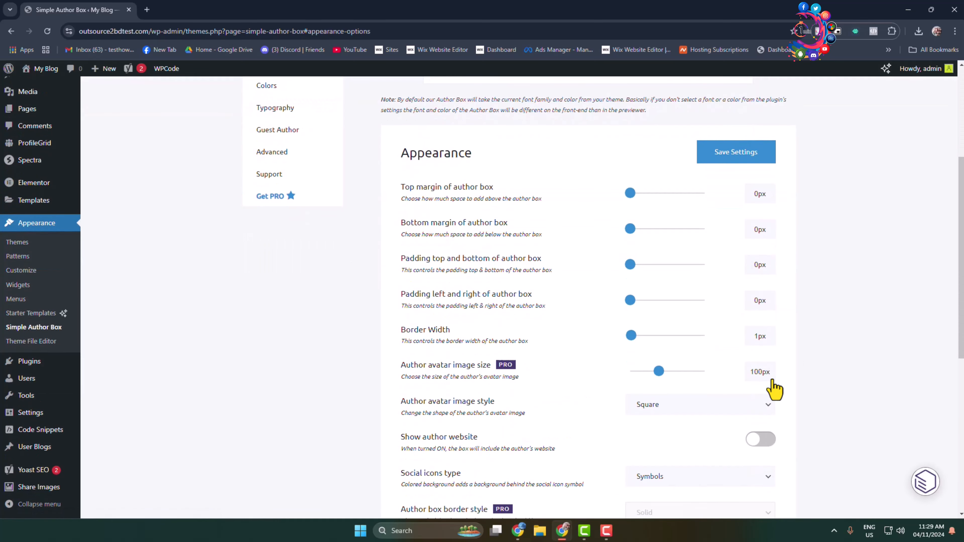
scroll(771, 344, "down", 5)
scroll(678, 345, "up", 10)
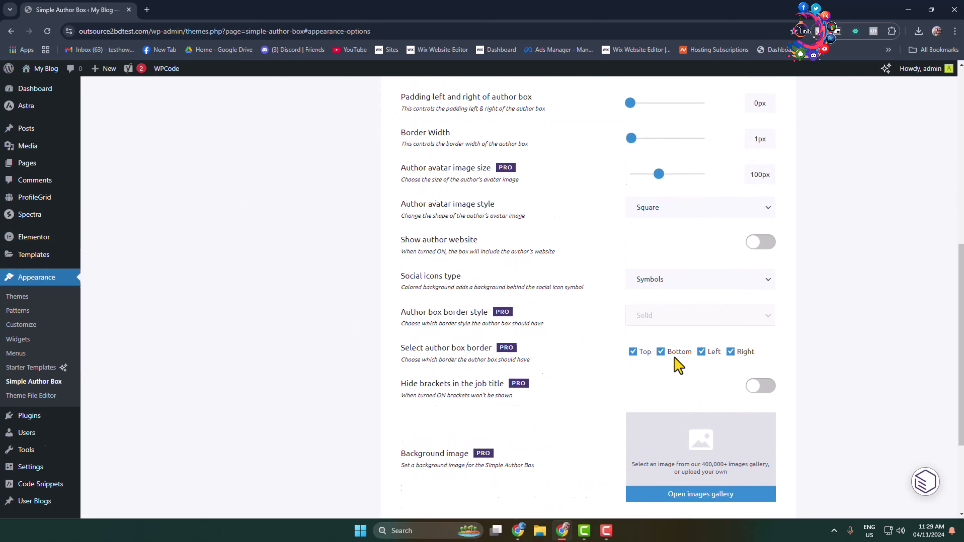
scroll(646, 286, "down", 12)
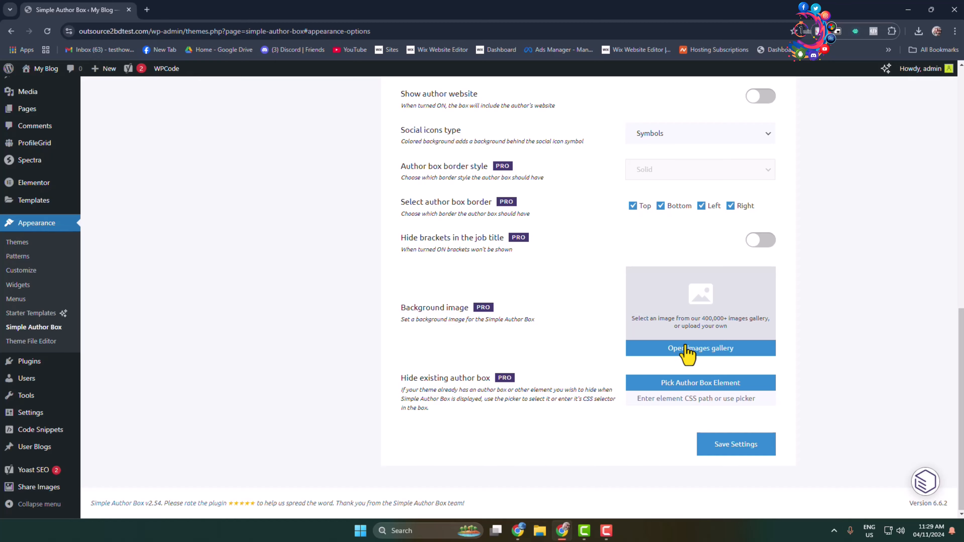
scroll(689, 355, "up", 12)
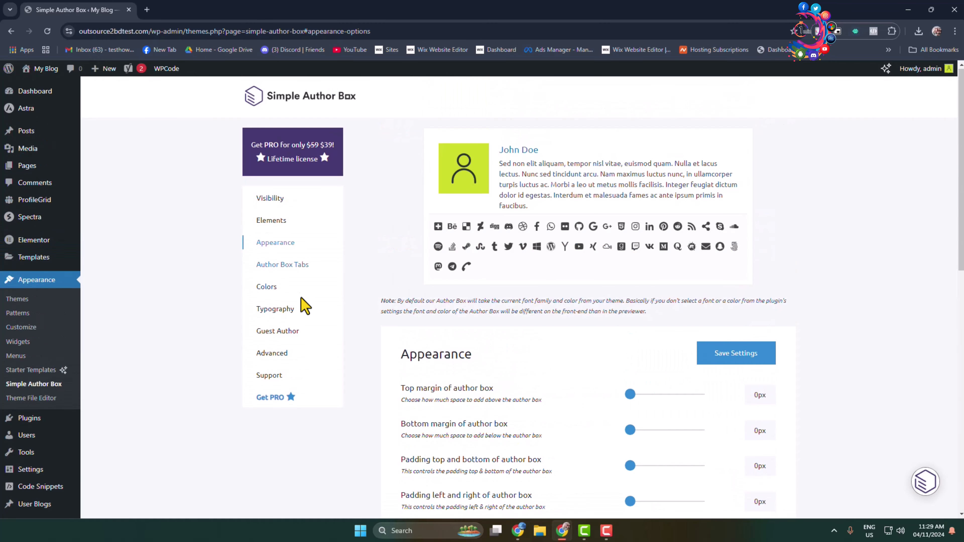
left_click(280, 265)
scroll(663, 352, "down", 6)
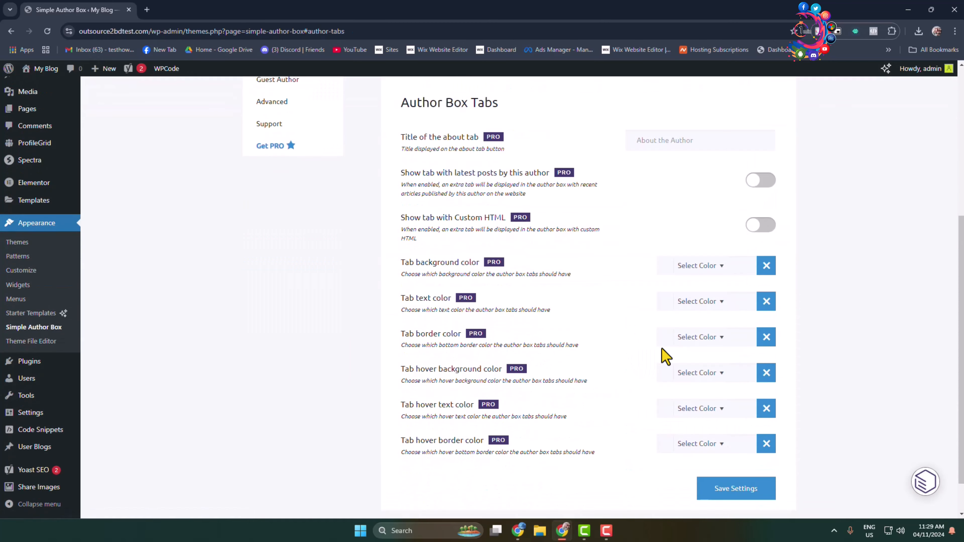
scroll(816, 346, "up", 6)
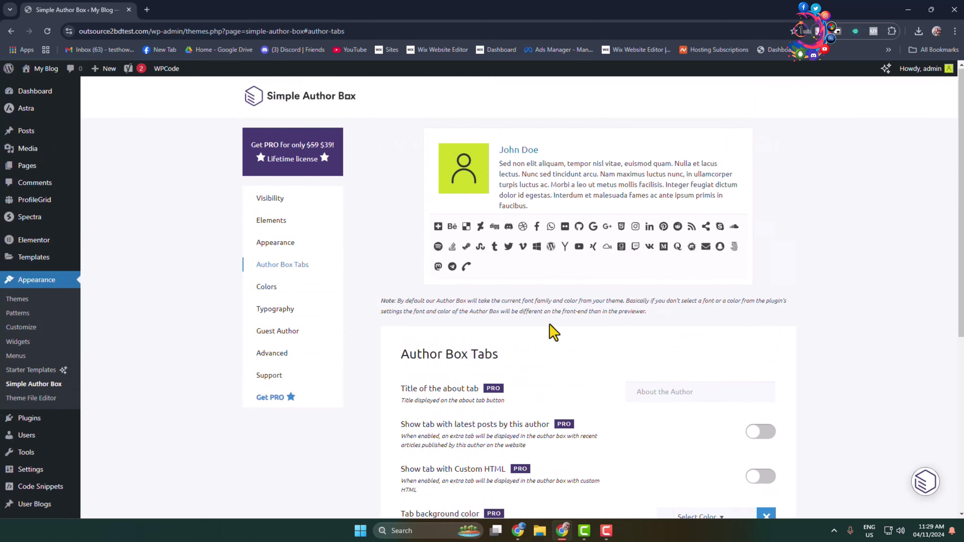
Set the author name color to red #dd3333 in the Colors settings and check the author box preview.
left_click(271, 291)
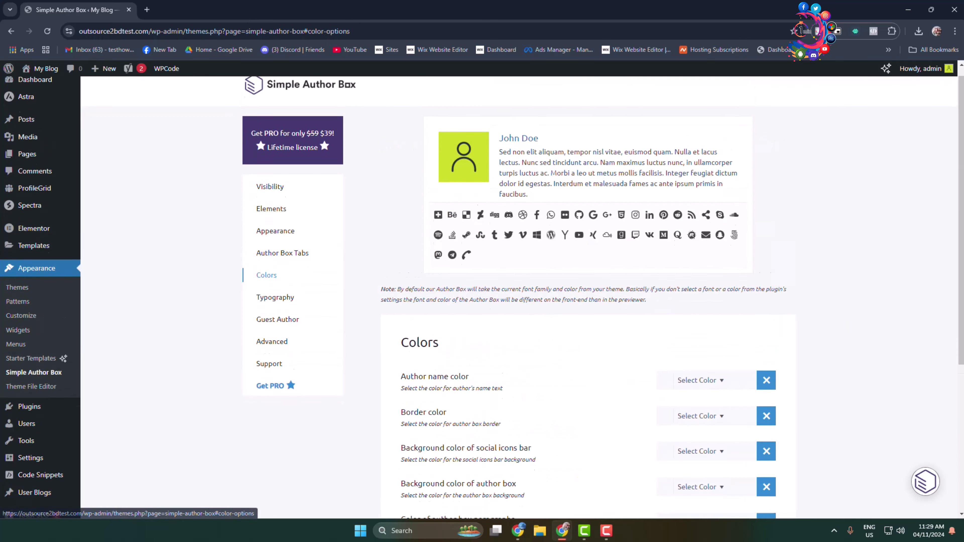
scroll(672, 328, "down", 5)
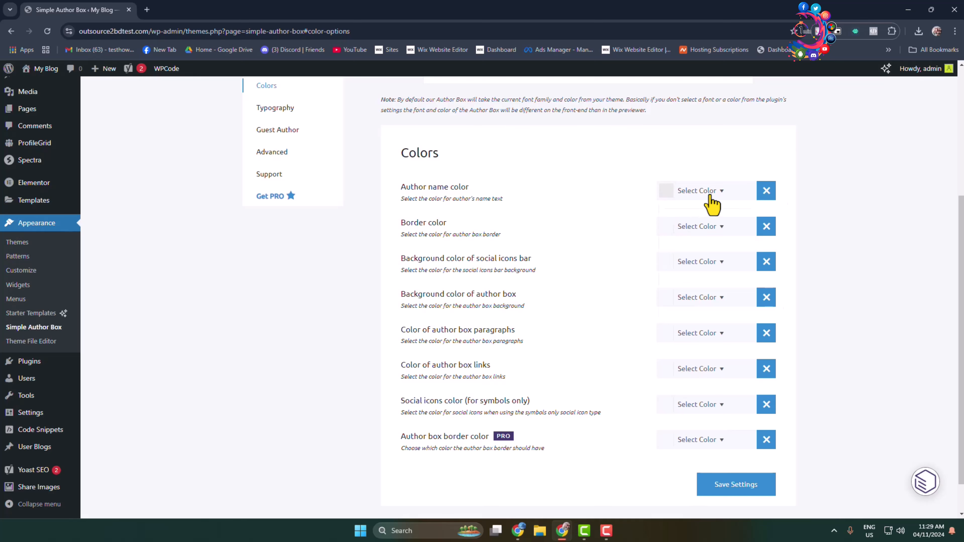
left_click(700, 191)
left_click(691, 312)
left_click(867, 302)
scroll(756, 288, "up", 5)
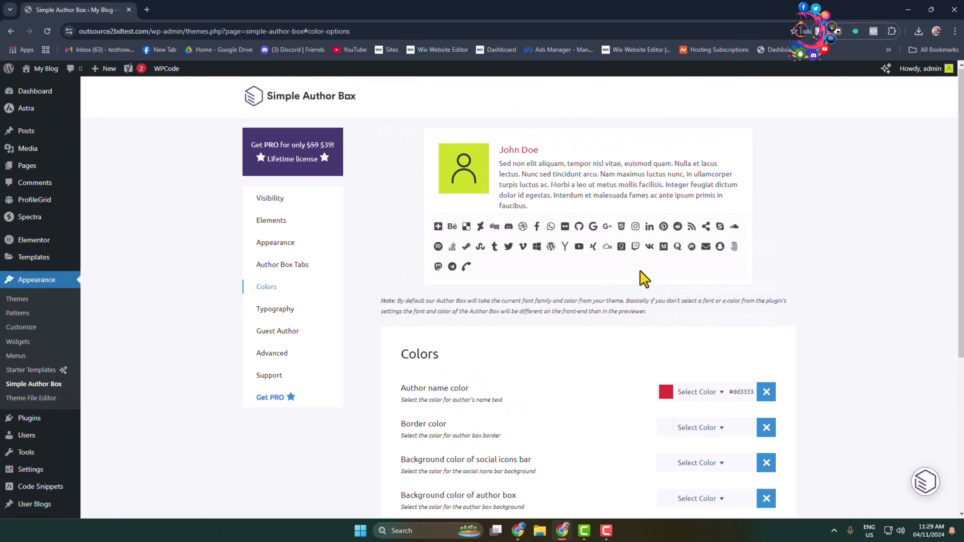
scroll(556, 307, "down", 5)
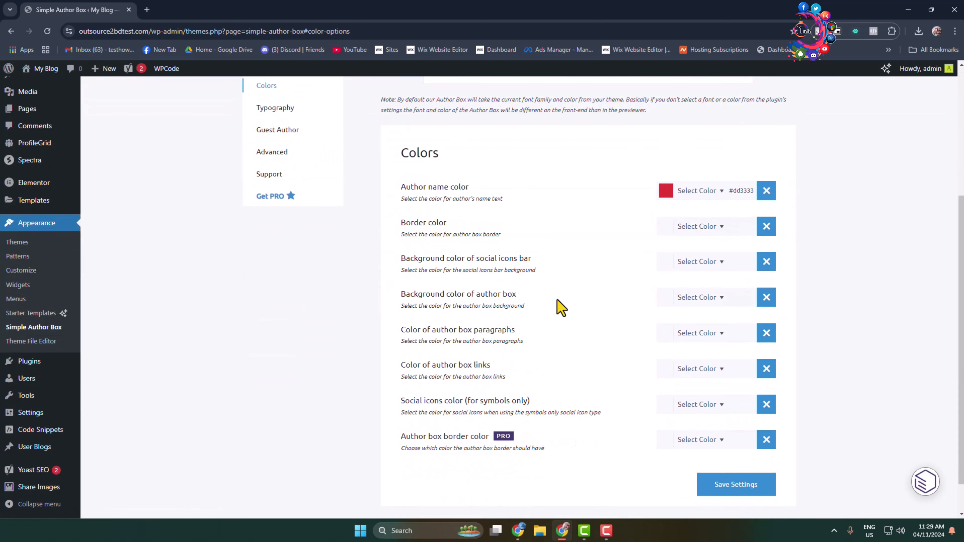
Examine the Typography, Guest Author and Advanced settings of the author box.
scroll(852, 352, "up", 5)
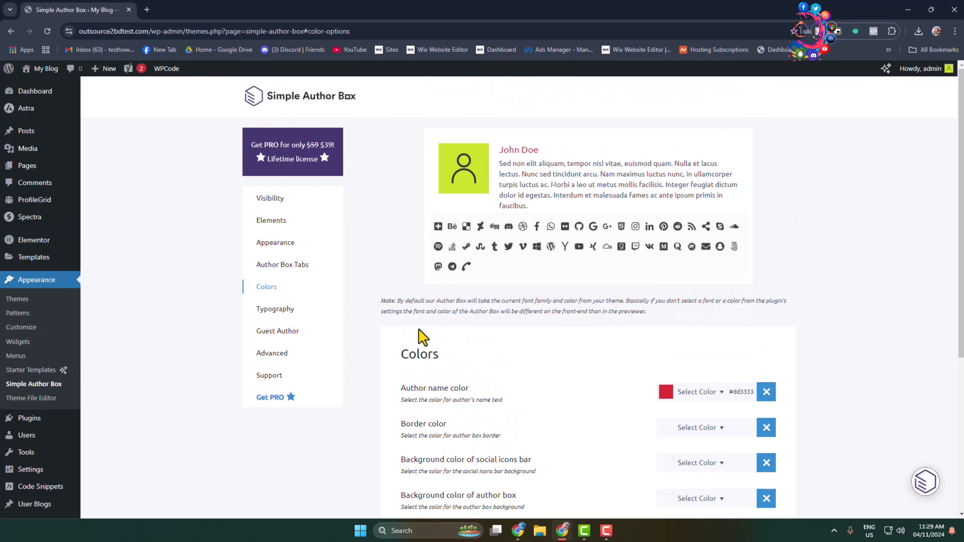
left_click(275, 309)
scroll(735, 340, "down", 4)
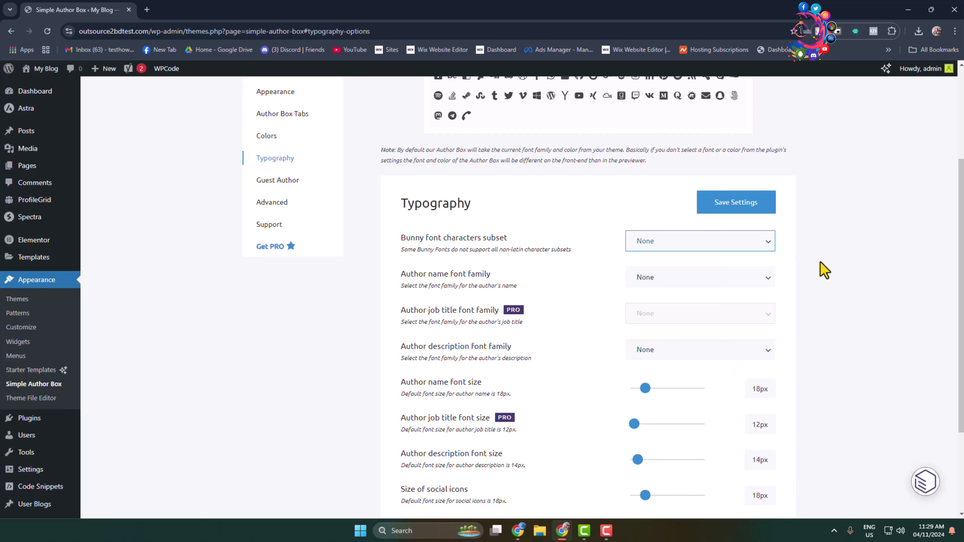
scroll(869, 380, "up", 4)
left_click_drag(568, 163, 618, 179)
left_click(613, 215)
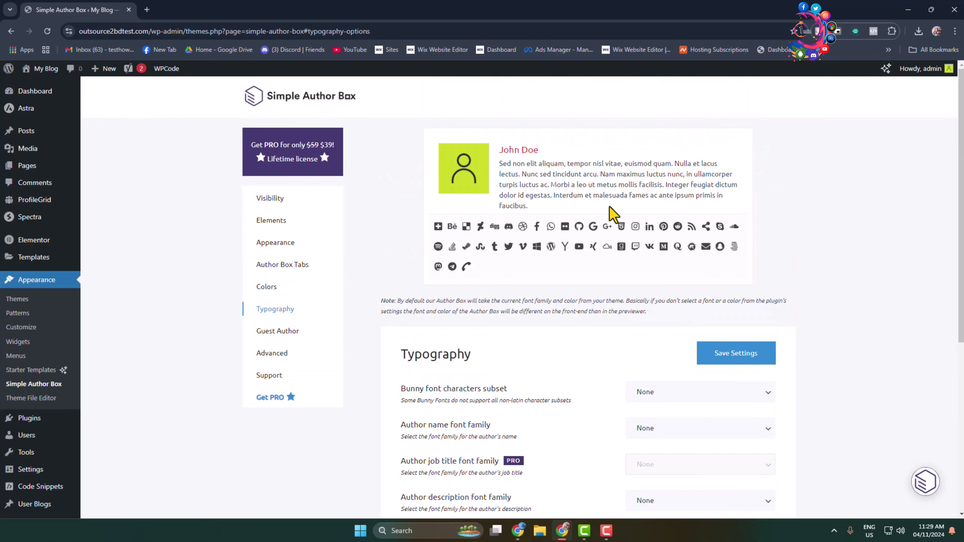
left_click(258, 334)
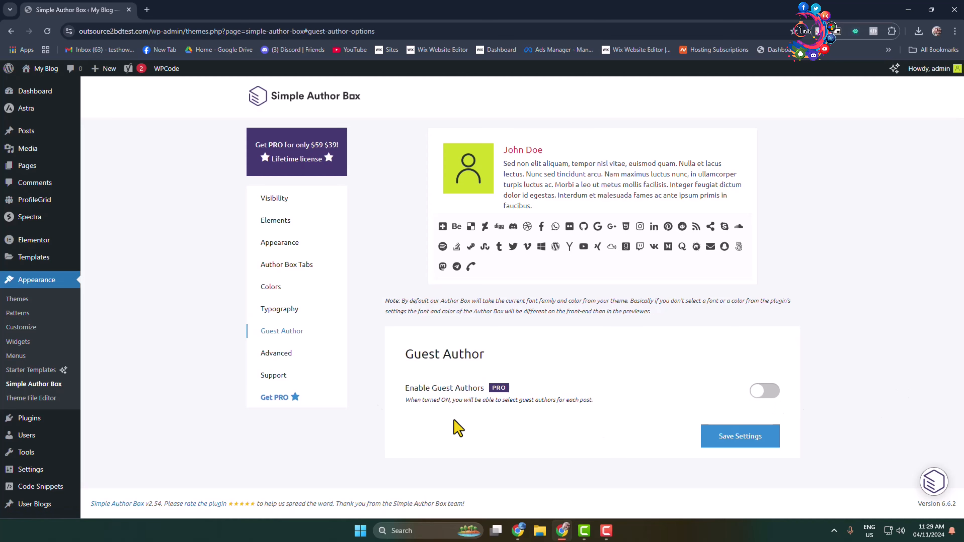
left_click(268, 357)
scroll(555, 415, "down", 5)
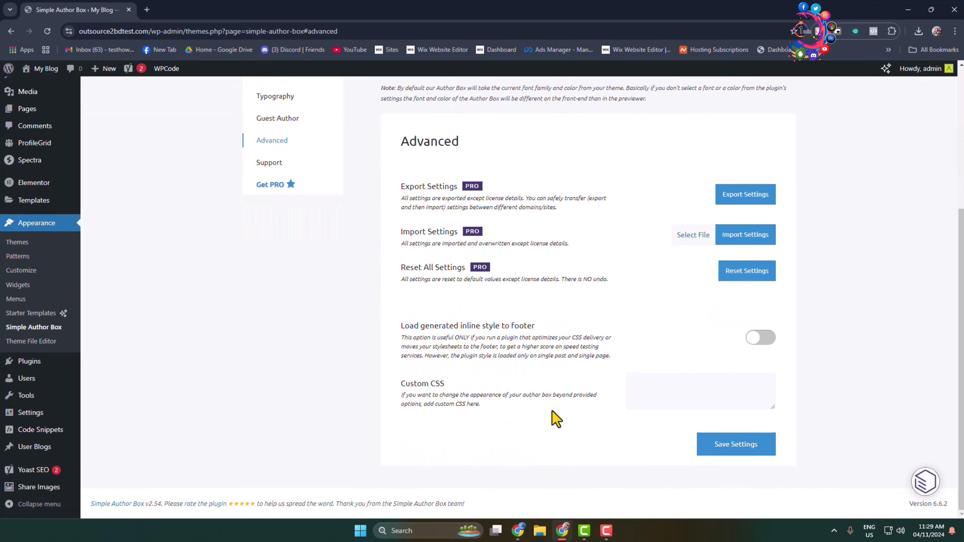
scroll(555, 409, "up", 5)
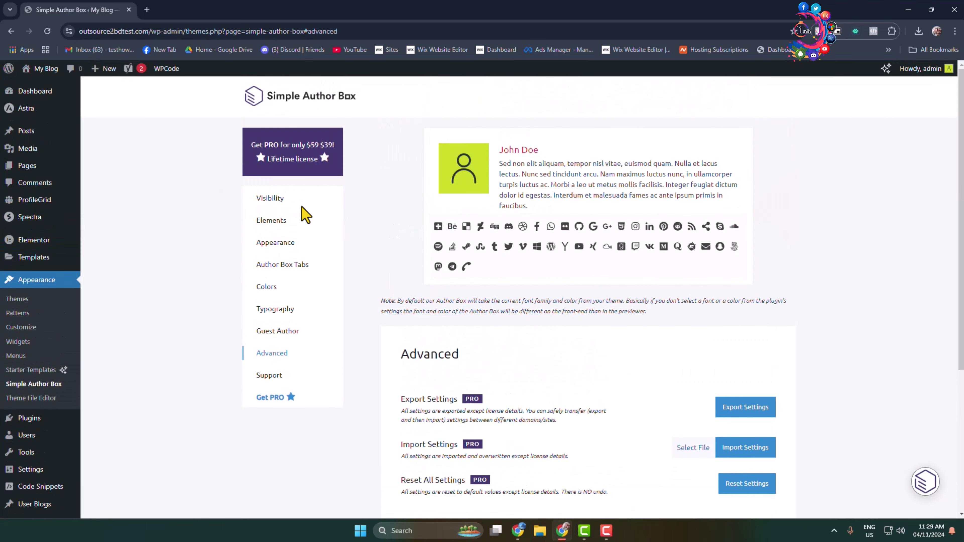
Enable manual insertion of the Simple Author Box in the Visibility settings.
left_click(270, 198)
scroll(775, 431, "down", 5)
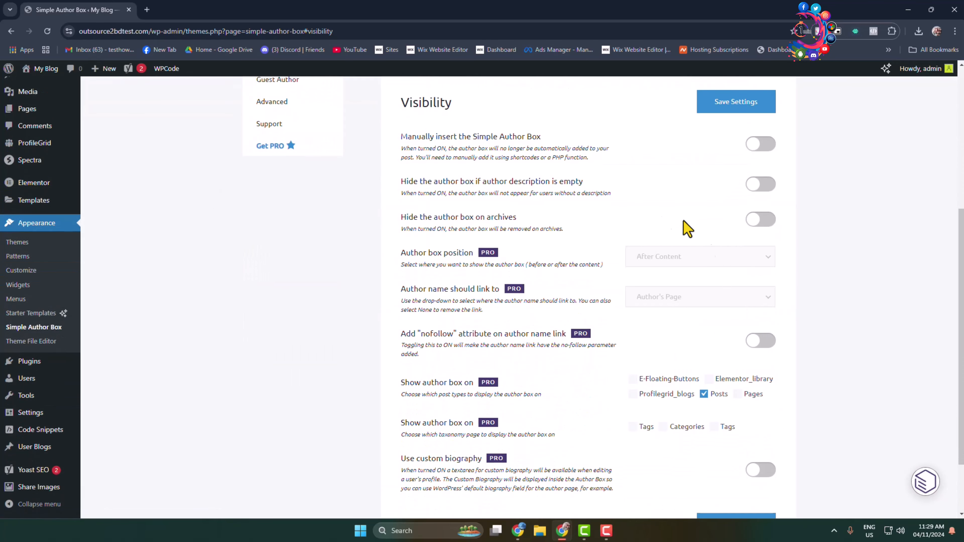
left_click(761, 143)
Copy the [simple-author-box] shortcode and save the plugin settings.
left_click(679, 236)
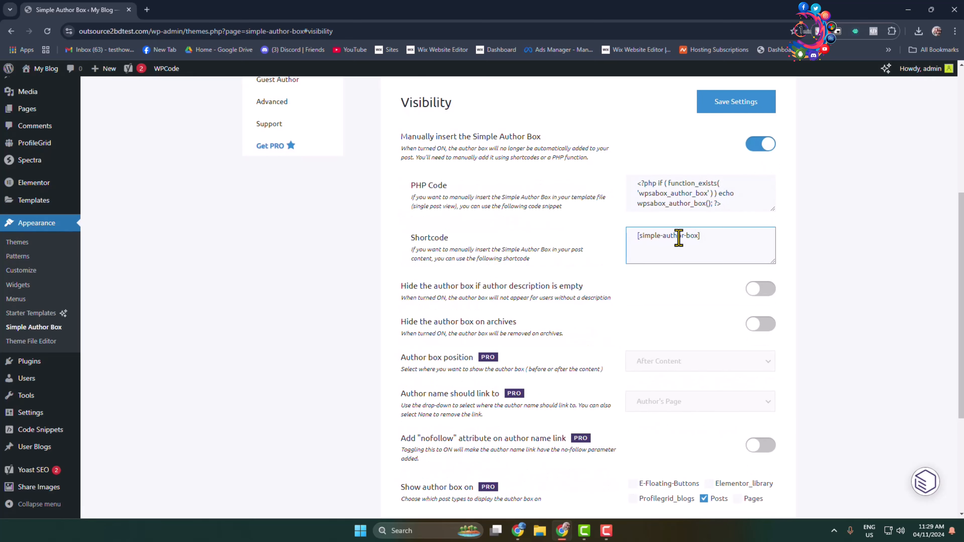
triple_click(657, 233)
right_click(680, 245)
left_click(706, 265)
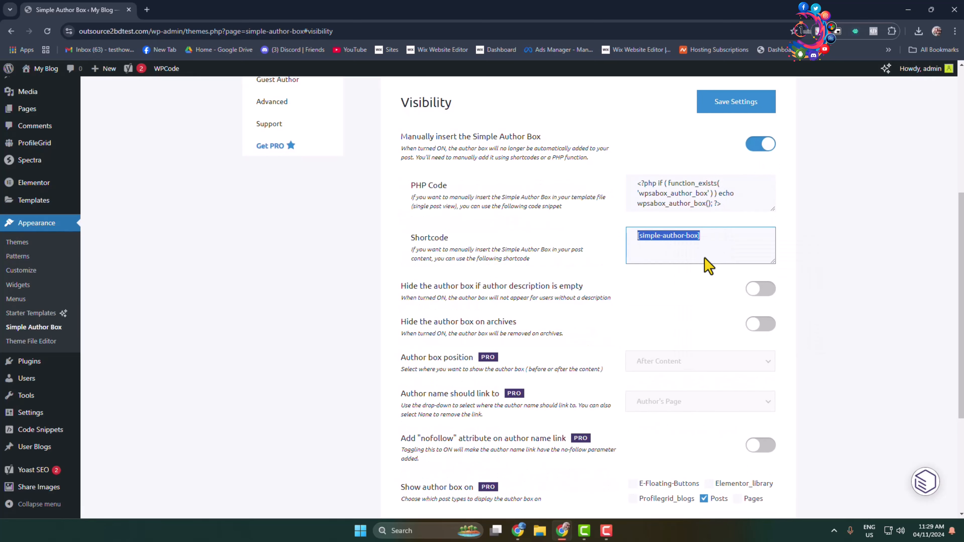
left_click(728, 102)
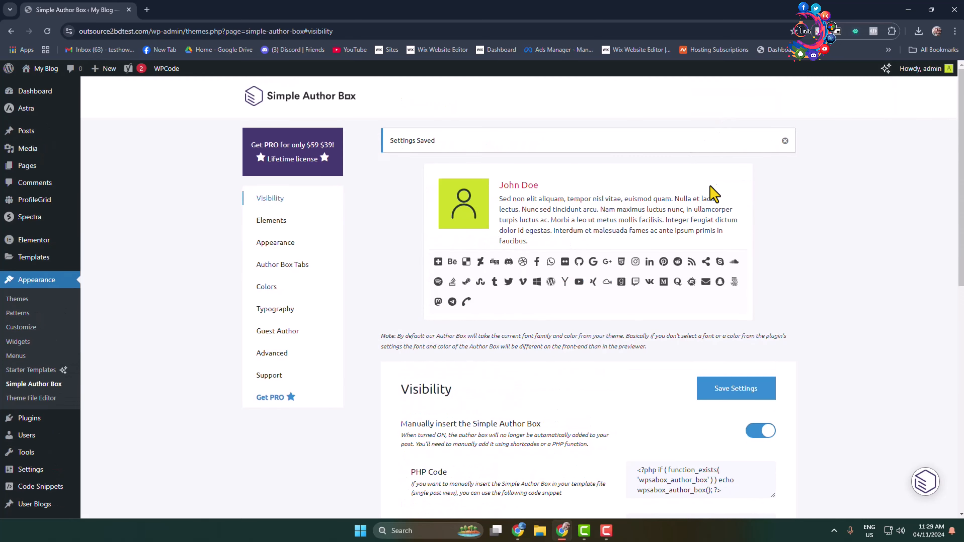
Insert a Shortcode block containing [simple-author-box] below the image in the "Hello world!" post and save the post.
left_click(37, 132)
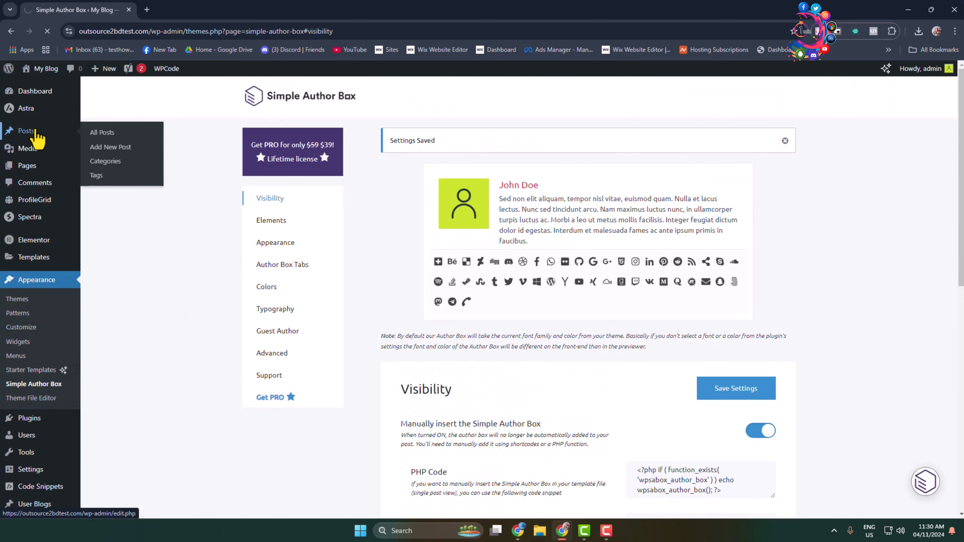
left_click(121, 358)
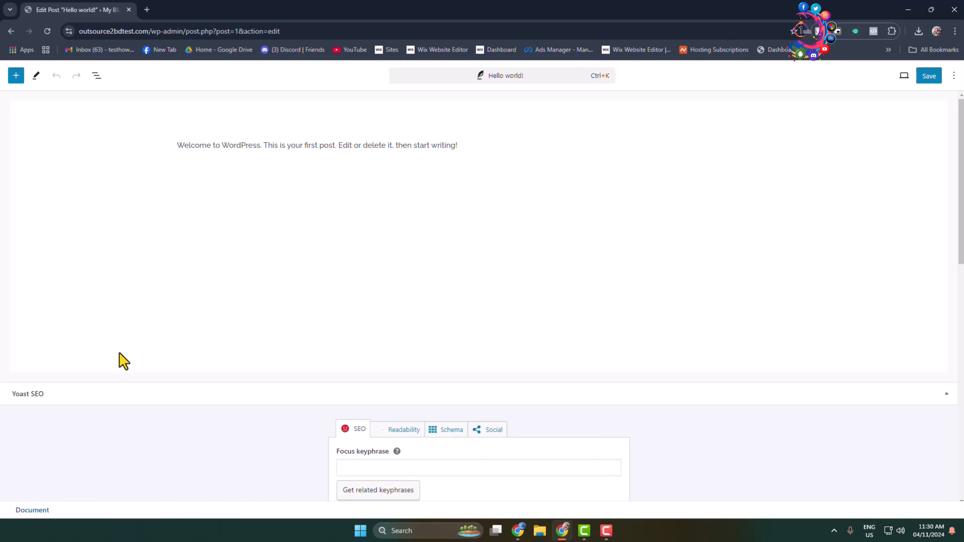
scroll(456, 374, "down", 15)
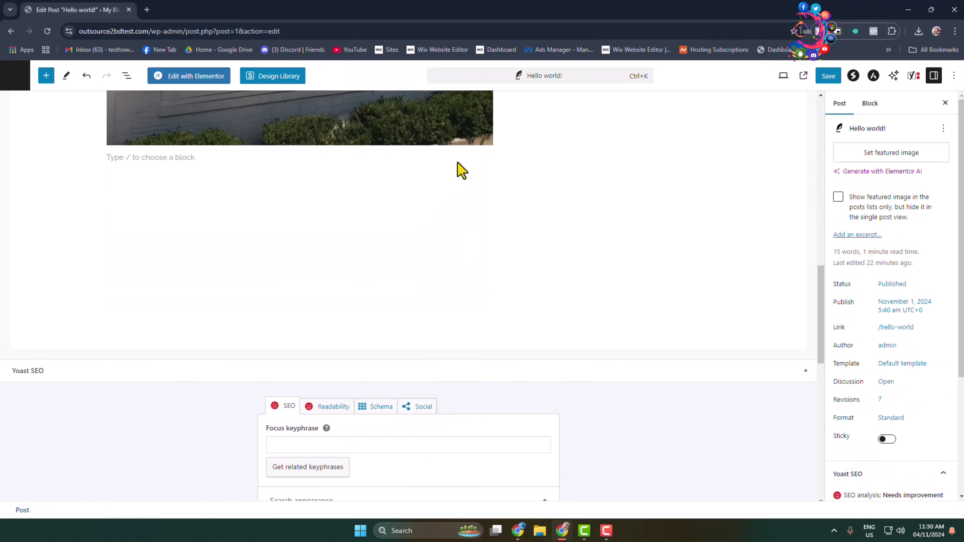
left_click(494, 166)
left_click(704, 159)
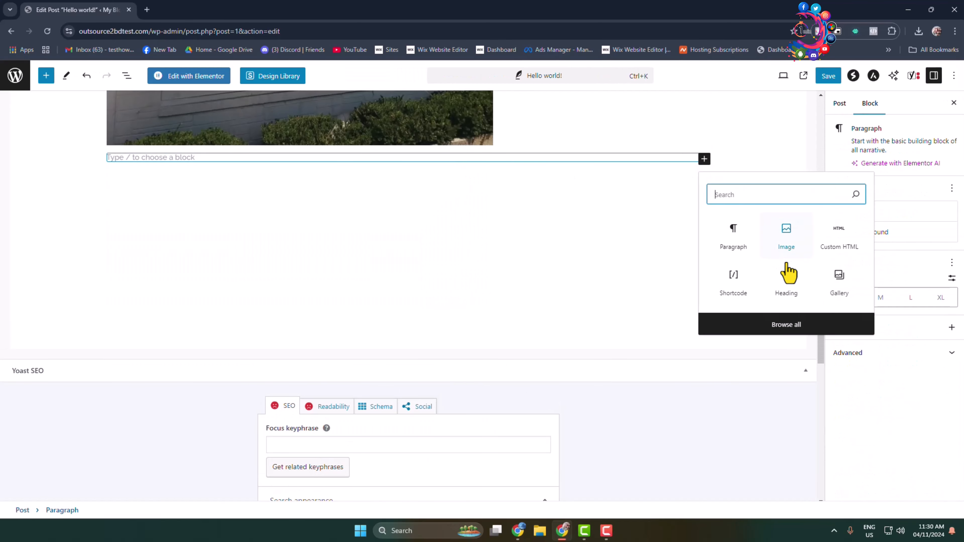
left_click(735, 292)
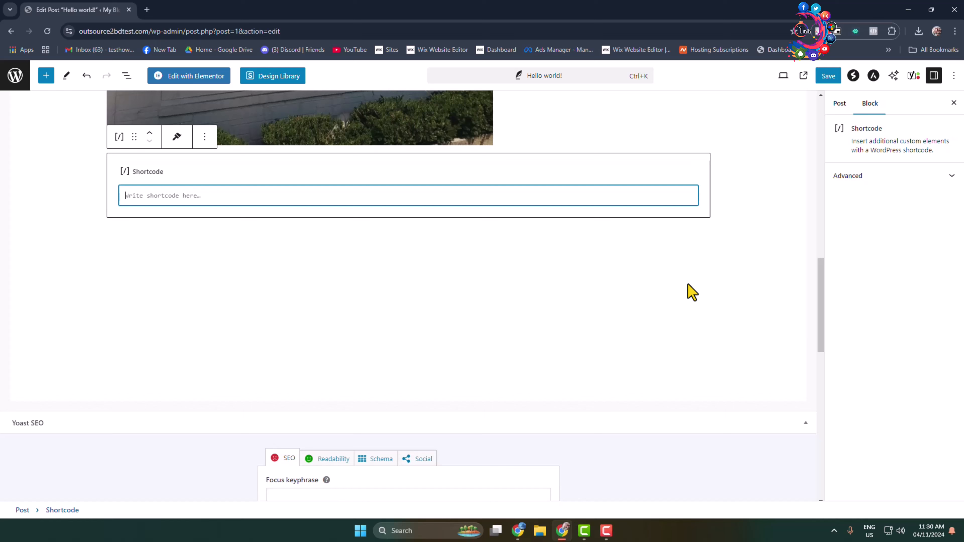
left_click(824, 81)
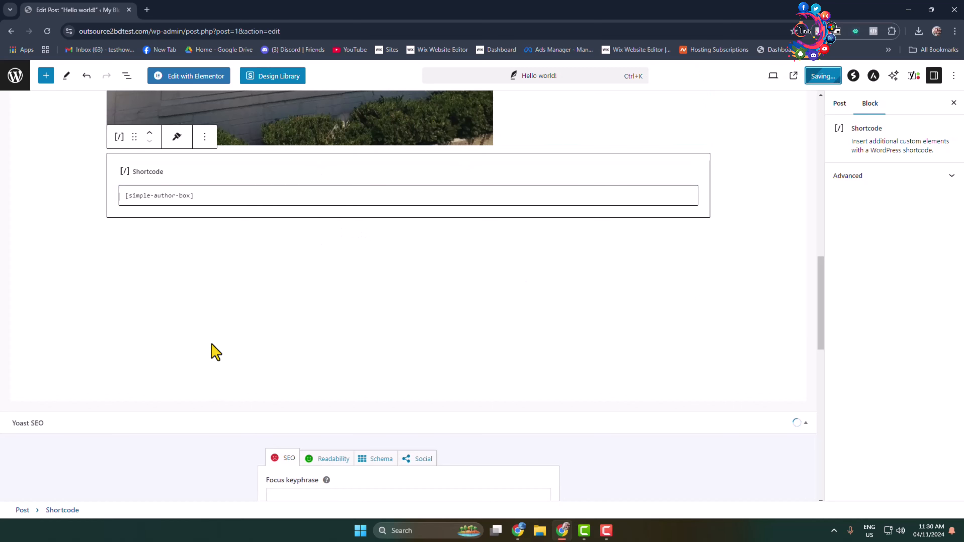
View the published "Hello world!" post and examine the author box below its image.
left_click(94, 506)
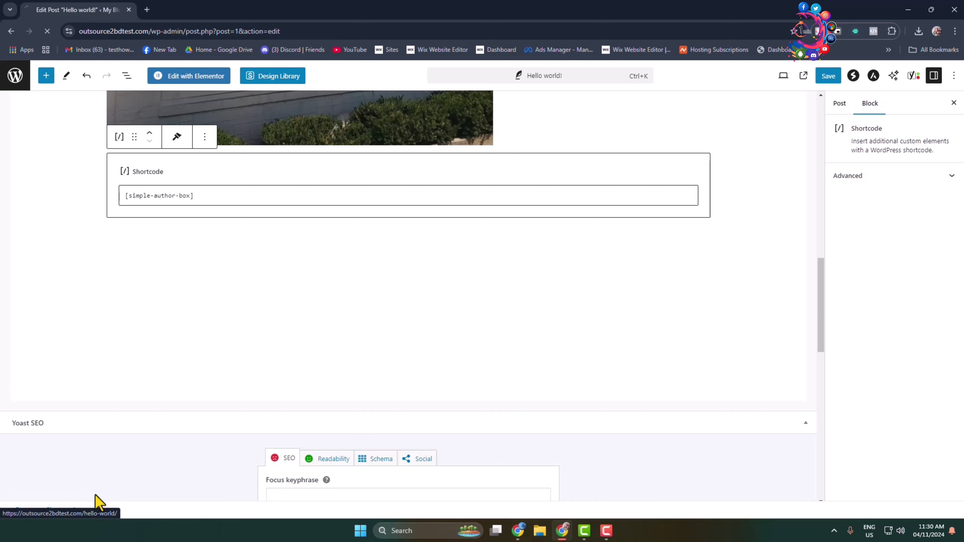
scroll(519, 306, "down", 15)
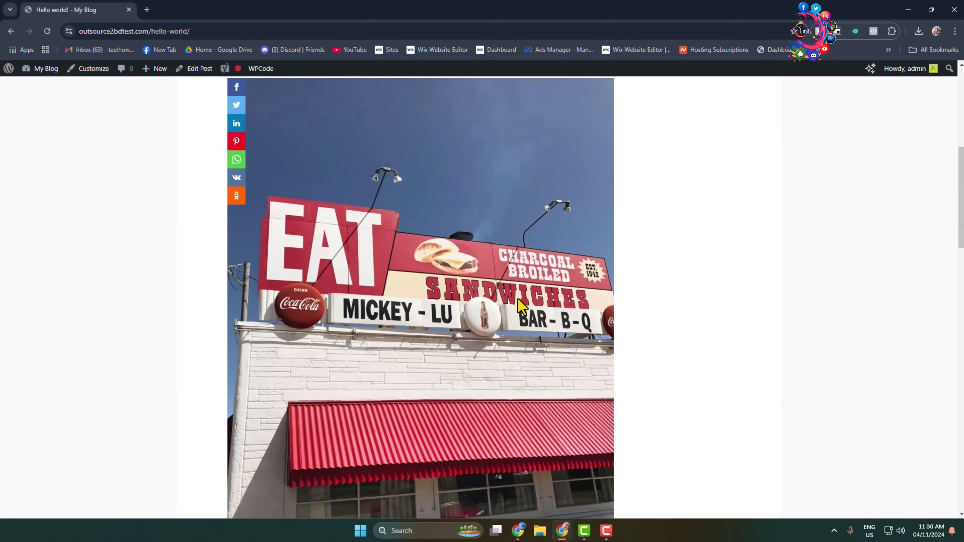
scroll(522, 307, "up", 5)
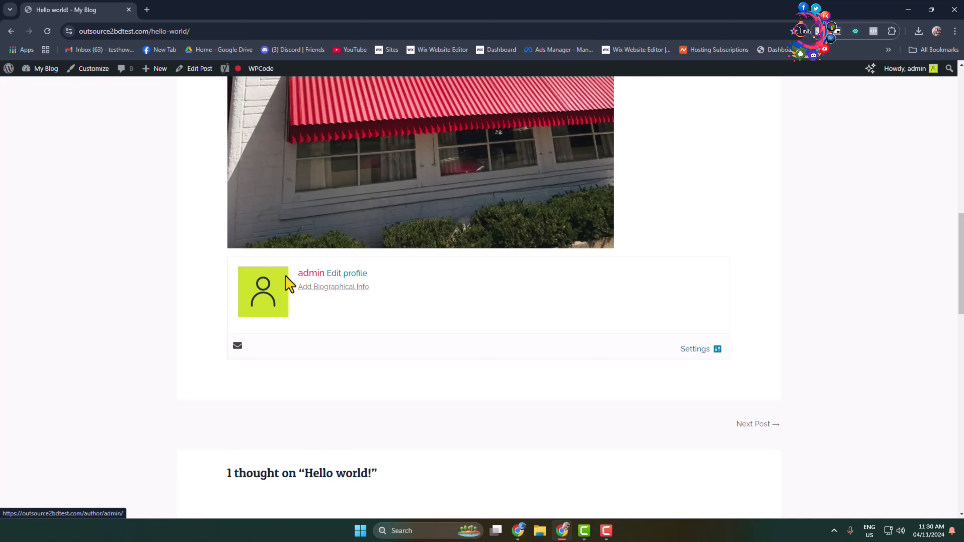
Open the author's profile for editing from the author box and examine its name, contact and biographical fields.
left_click(346, 274)
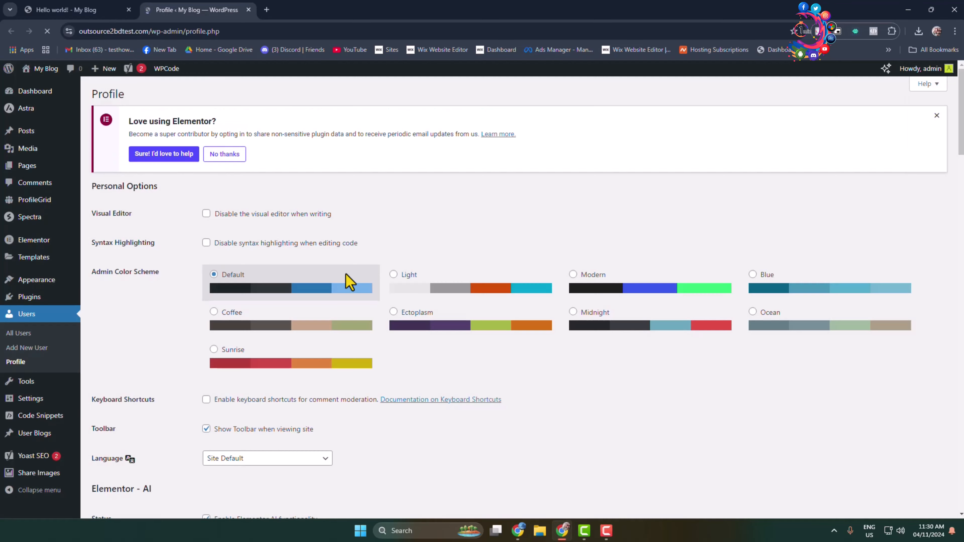
scroll(670, 289, "down", 5)
scroll(672, 293, "down", 15)
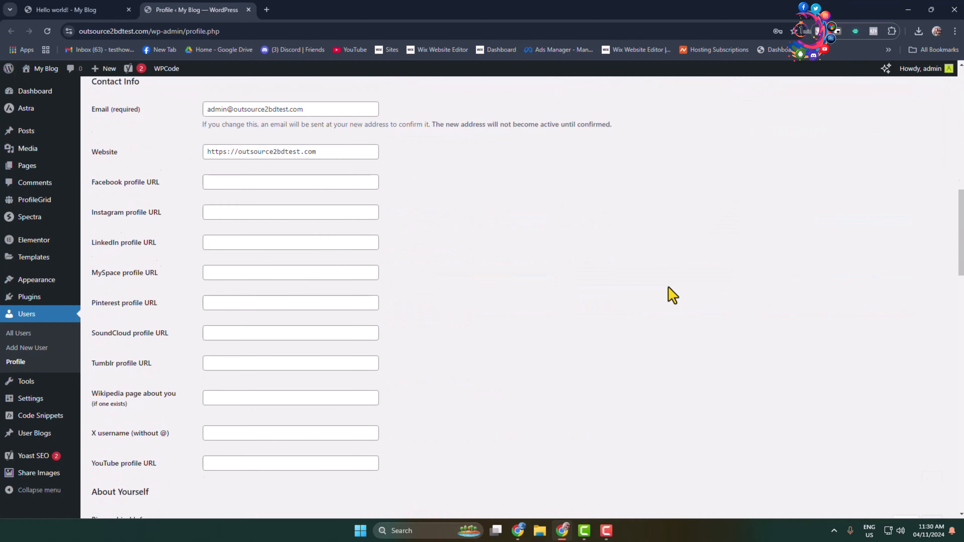
scroll(344, 328, "up", 20)
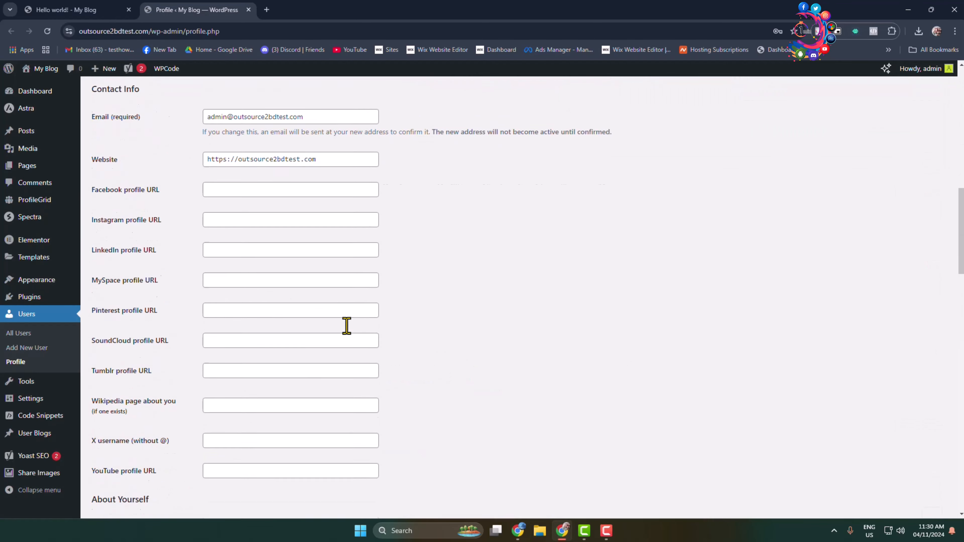
scroll(348, 323, "down", 8)
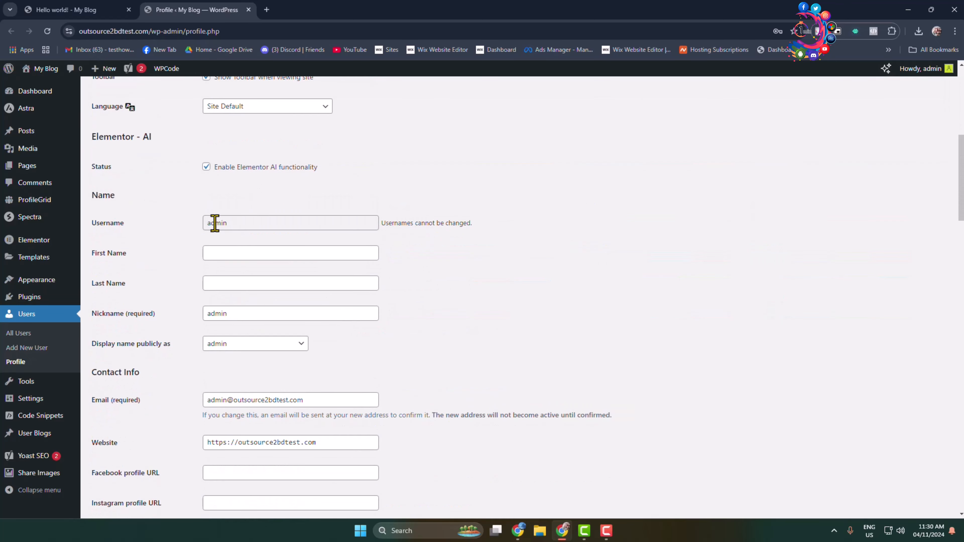
scroll(414, 248, "down", 11)
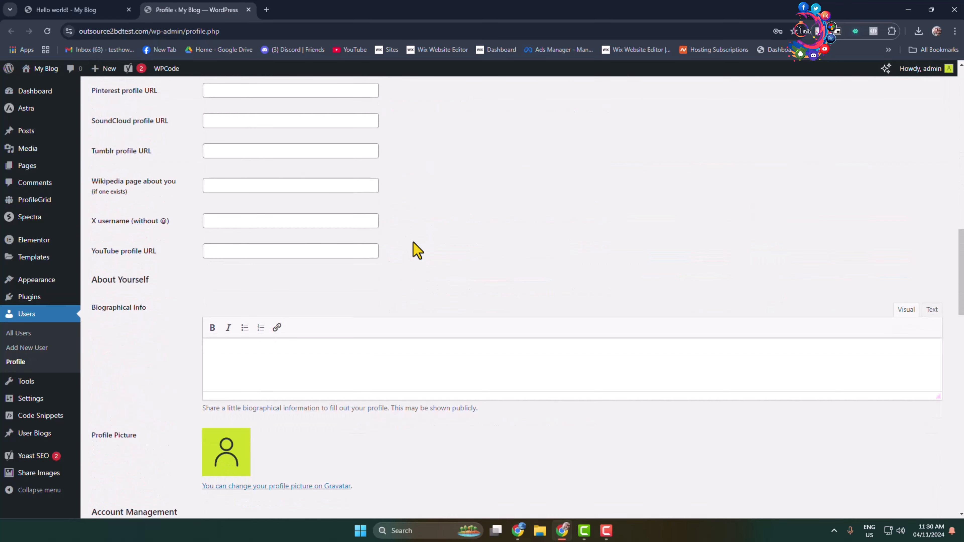
scroll(413, 304, "up", 5)
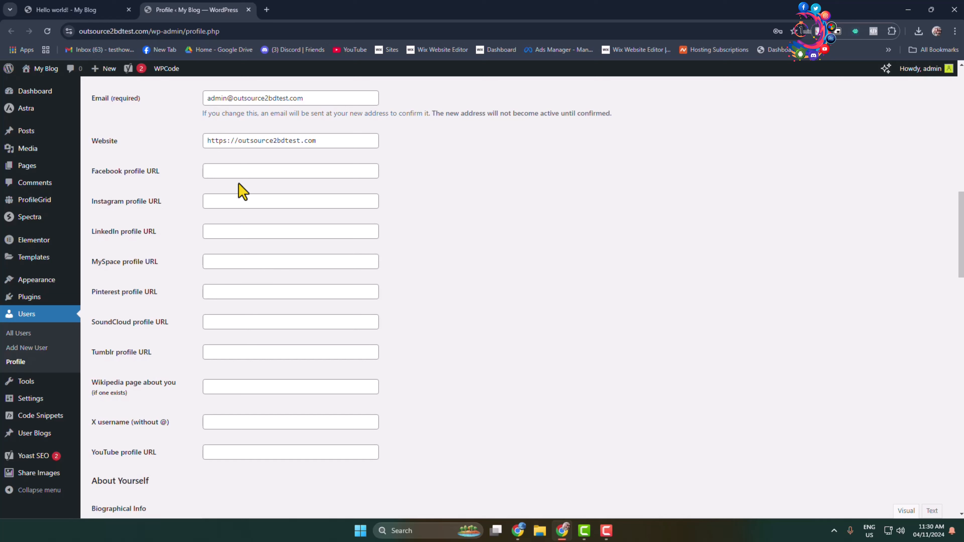
left_click(243, 171)
left_click(282, 198)
left_click(270, 206)
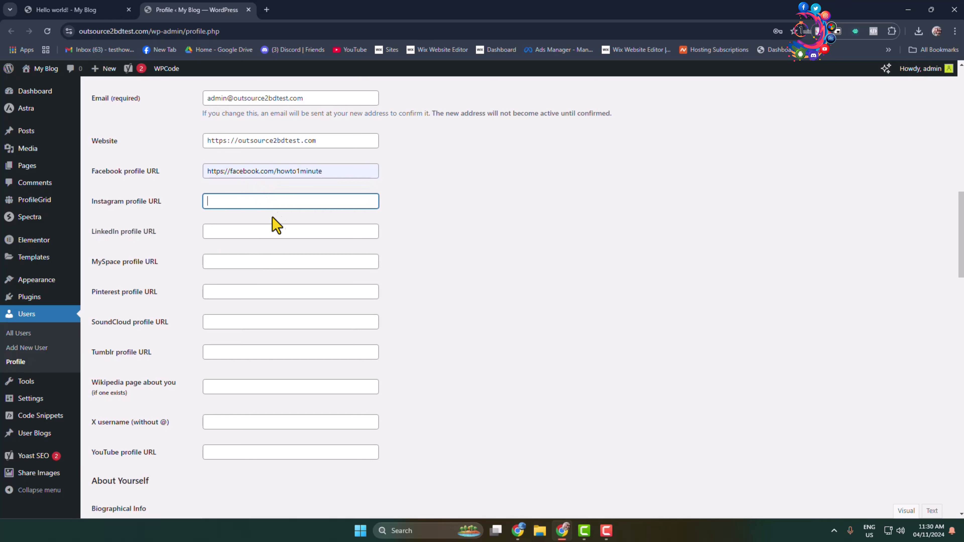
left_click(270, 231)
left_click(268, 280)
left_click_drag(318, 171, 122, 179)
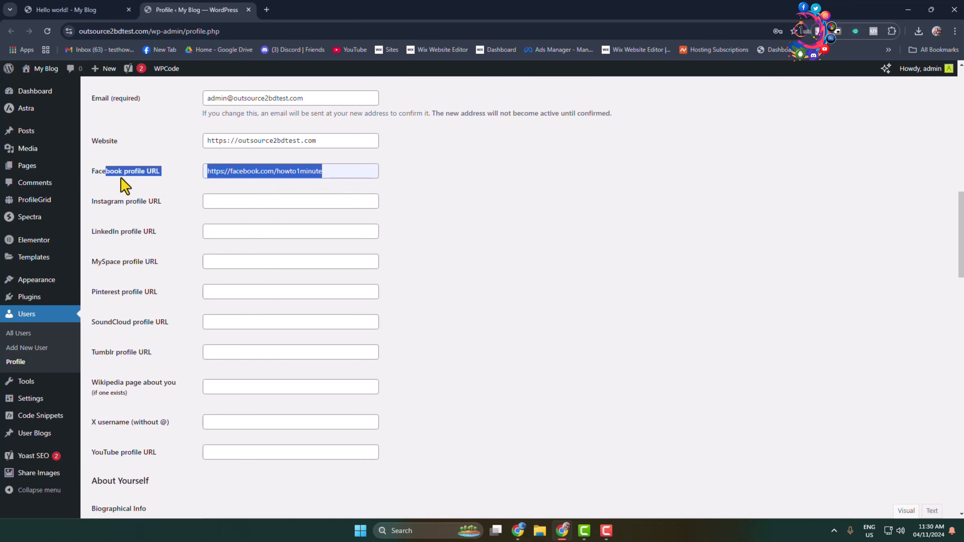
left_click(255, 202)
left_click_drag(318, 172, 189, 169)
key("ctrl+c")
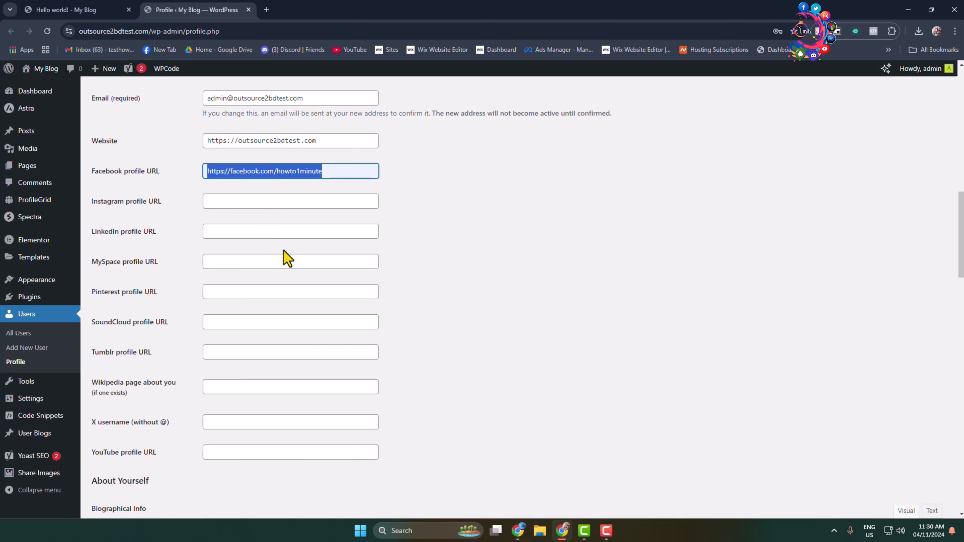
Paste the copied Facebook URL as the LinkedIn and Pinterest profile URLs.
left_click(272, 232)
key("ctrl+v")
left_click(254, 294)
key("ctrl+v")
left_click(265, 322)
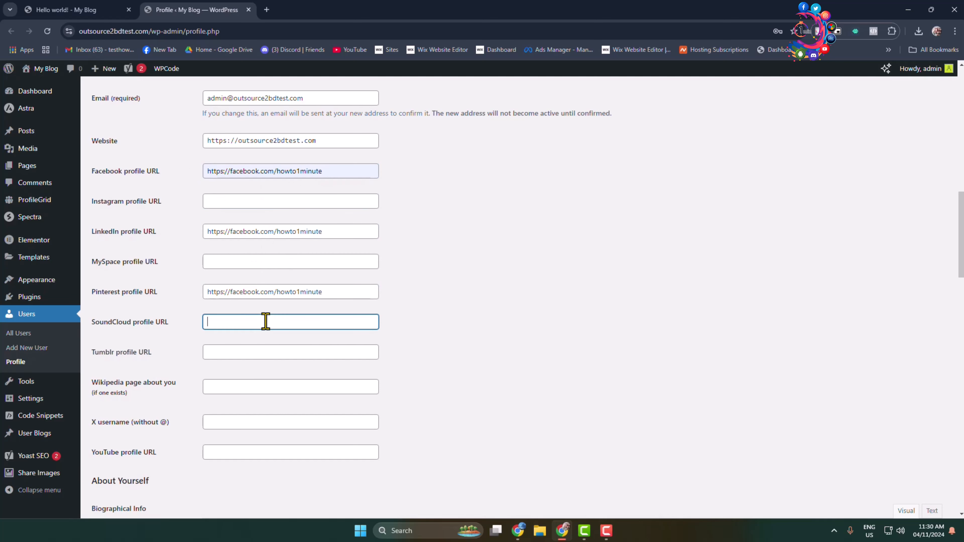
Enter the placeholder text "sffas sfasf sfasffasdf" as the author's Biographical Info.
scroll(266, 322, "down", 5)
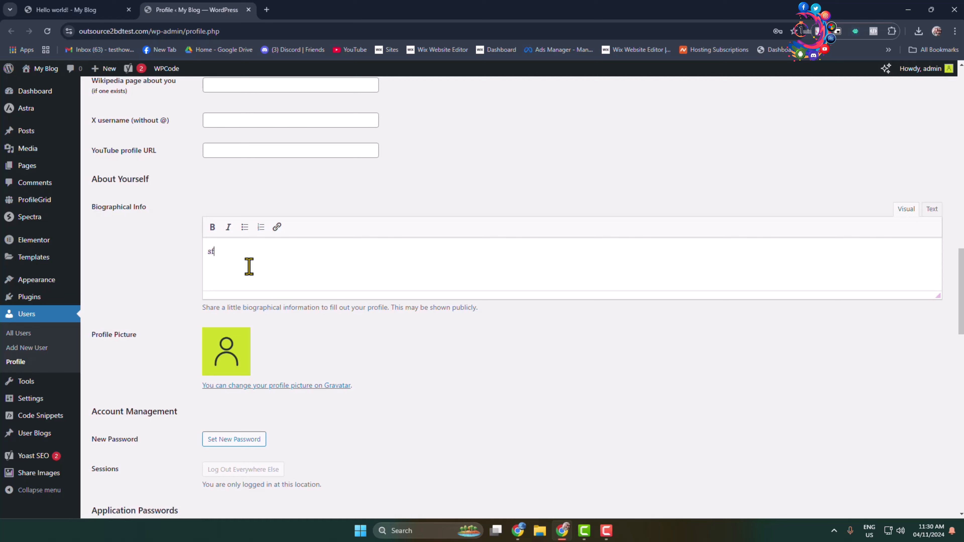
type("sfasf sfasffasdf")
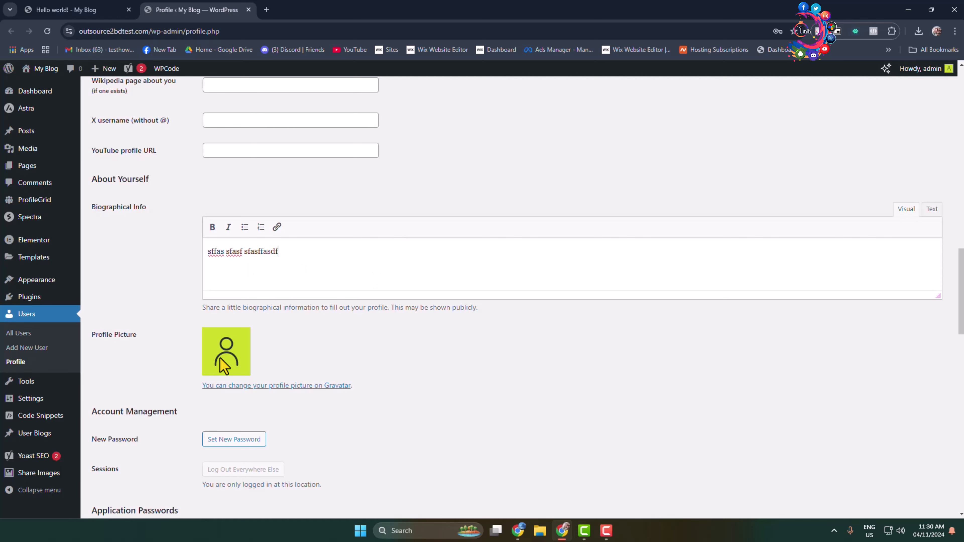
type("asfasf")
Look over the Simple Author Box profile image and social media link options, and update the profile.
scroll(239, 345, "down", 9)
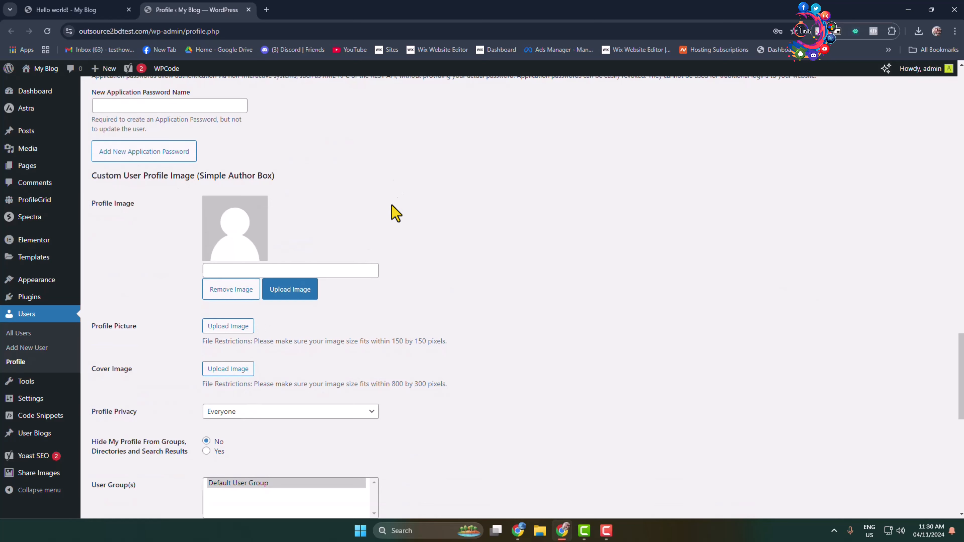
scroll(280, 243, "down", 8)
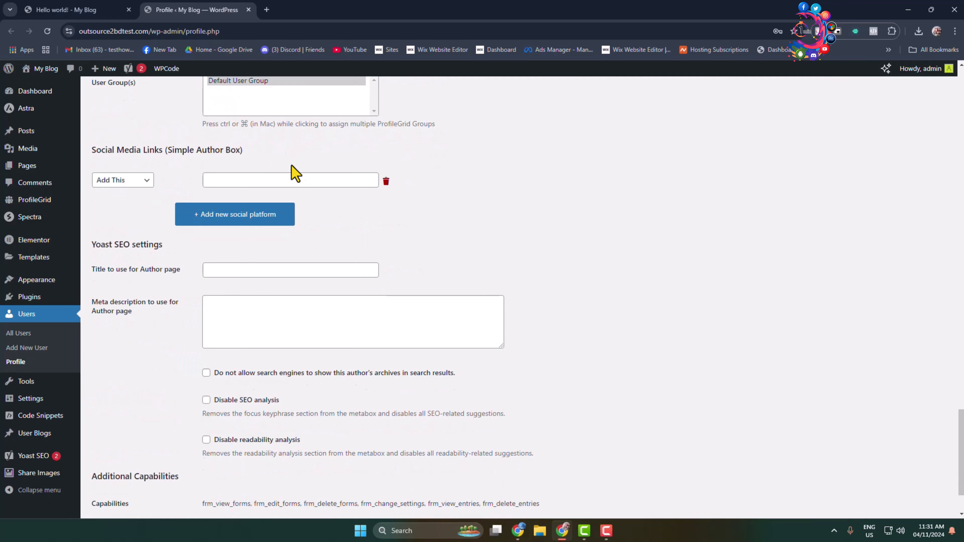
scroll(307, 205, "down", 2)
left_click(122, 470)
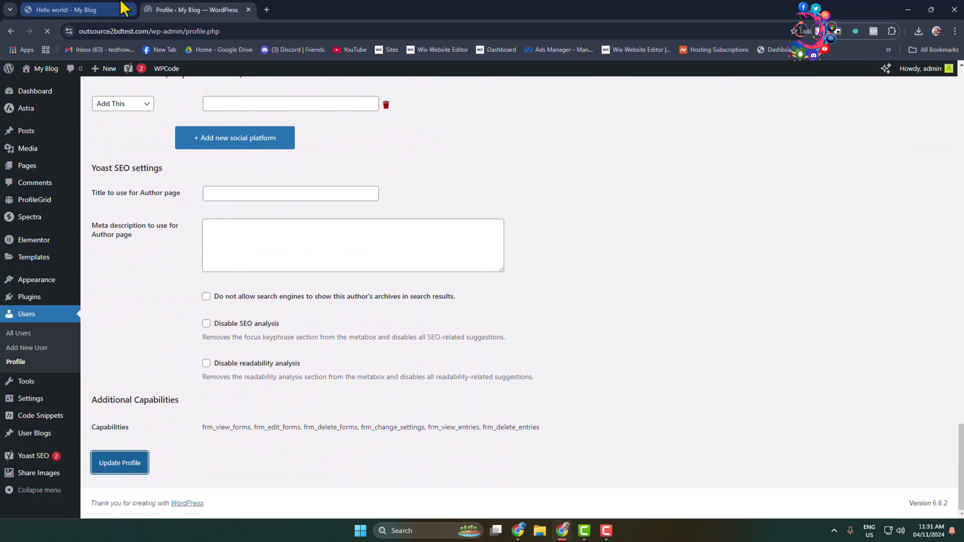
Return to the published "Hello world!" post and reload it to check the author box.
left_click(124, 8)
left_click(47, 31)
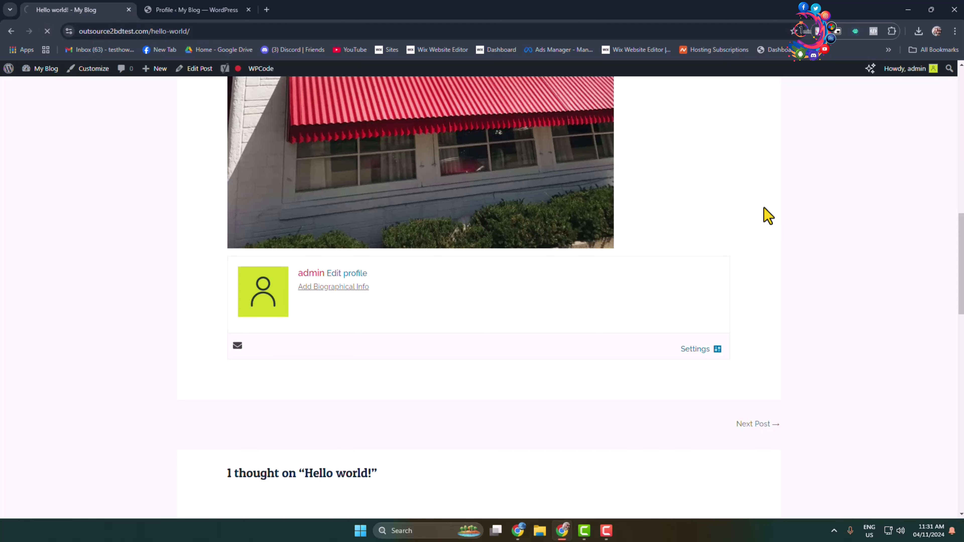